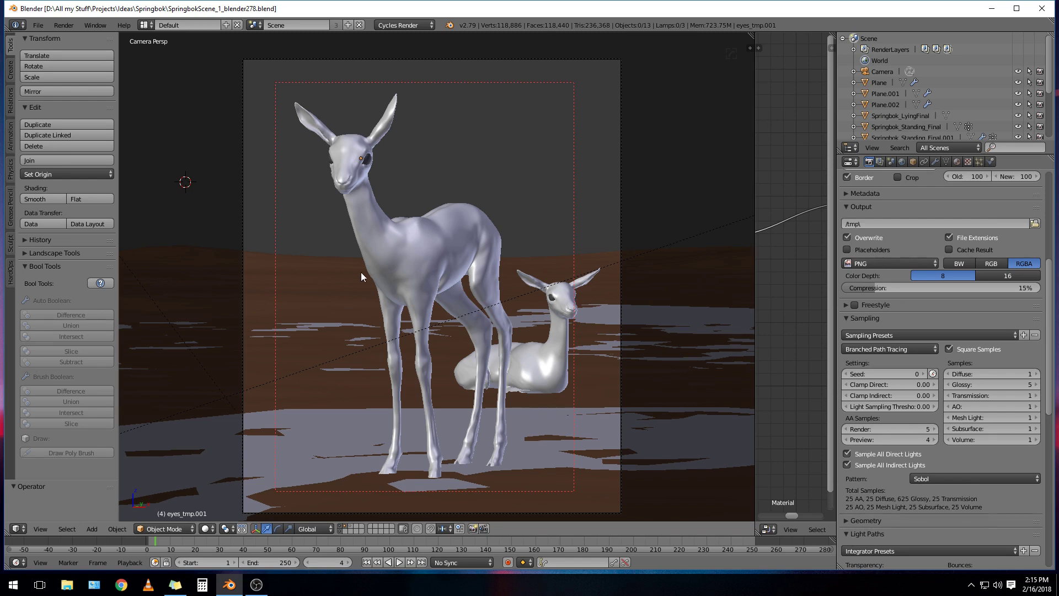
Return to the camera view, then start an F12 render of the springbok frame and cancel it
left_click_drag(364, 244, 272, 79)
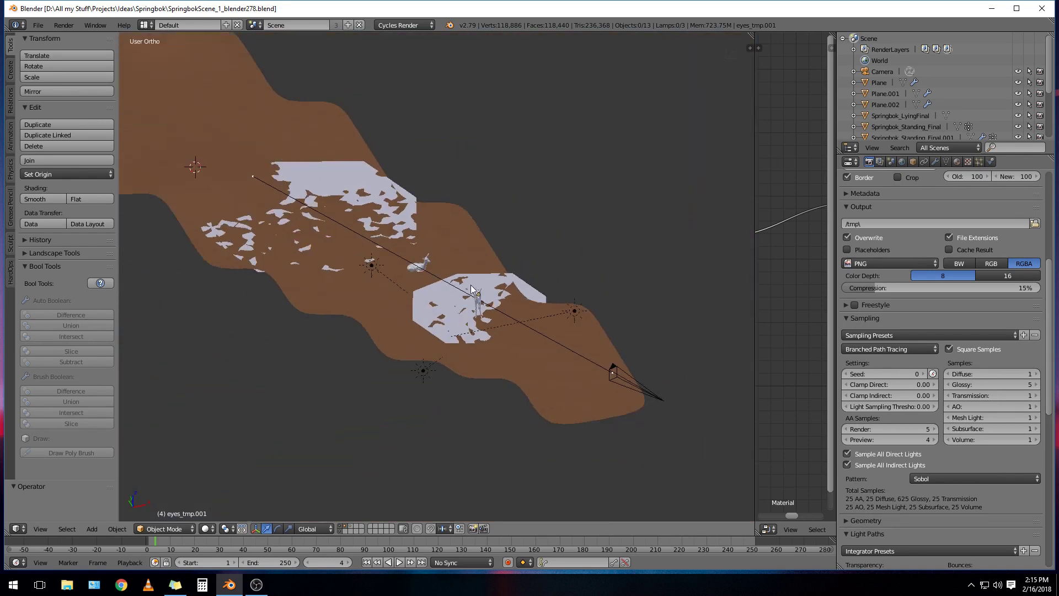
scroll(465, 299, "up", 5)
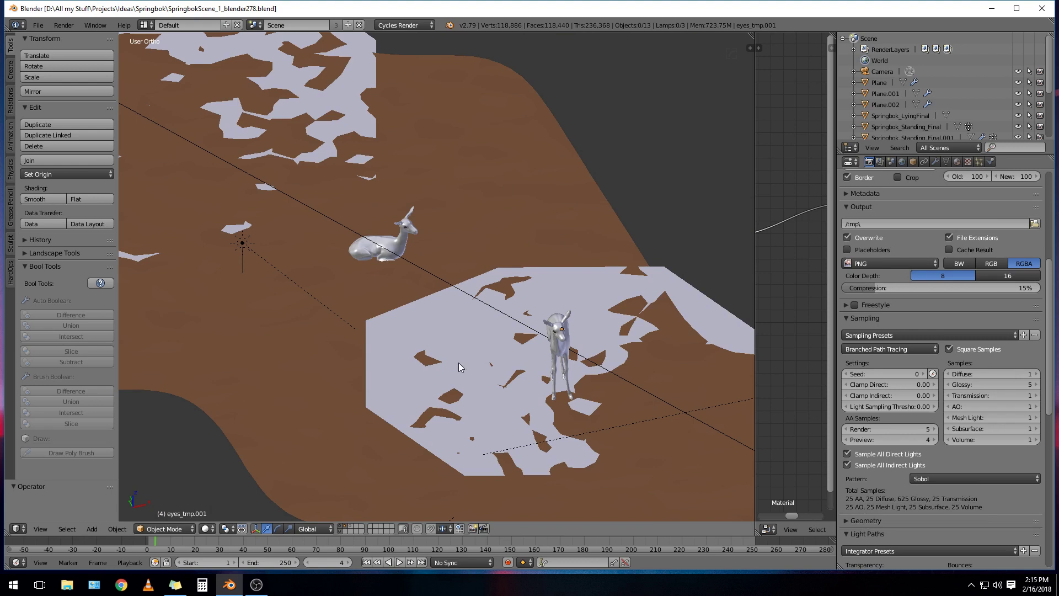
key("KP_0")
scroll(439, 316, "up", 2)
scroll(480, 313, "down", 1)
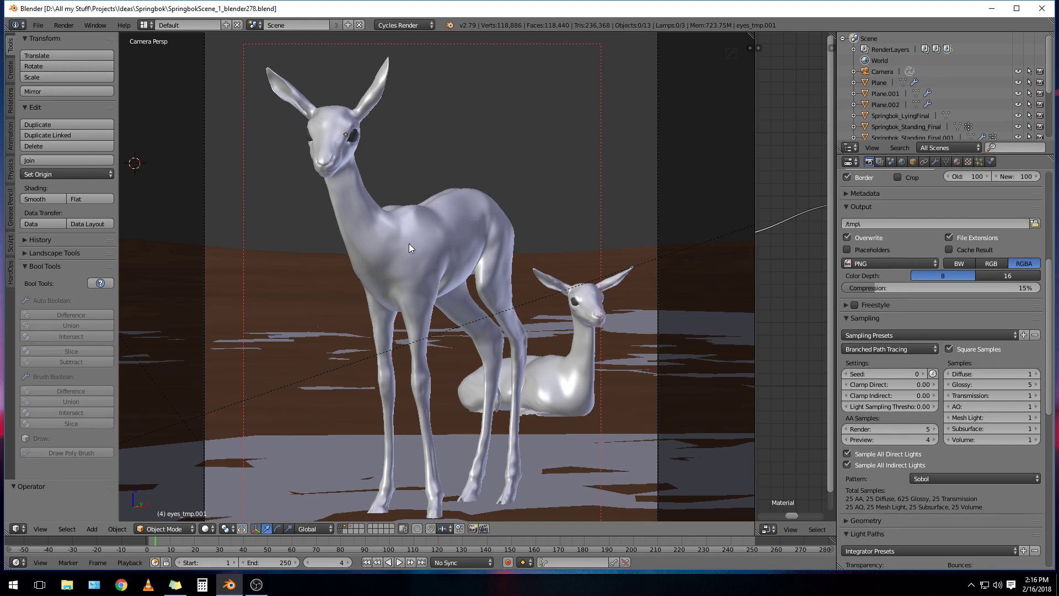
key("F12")
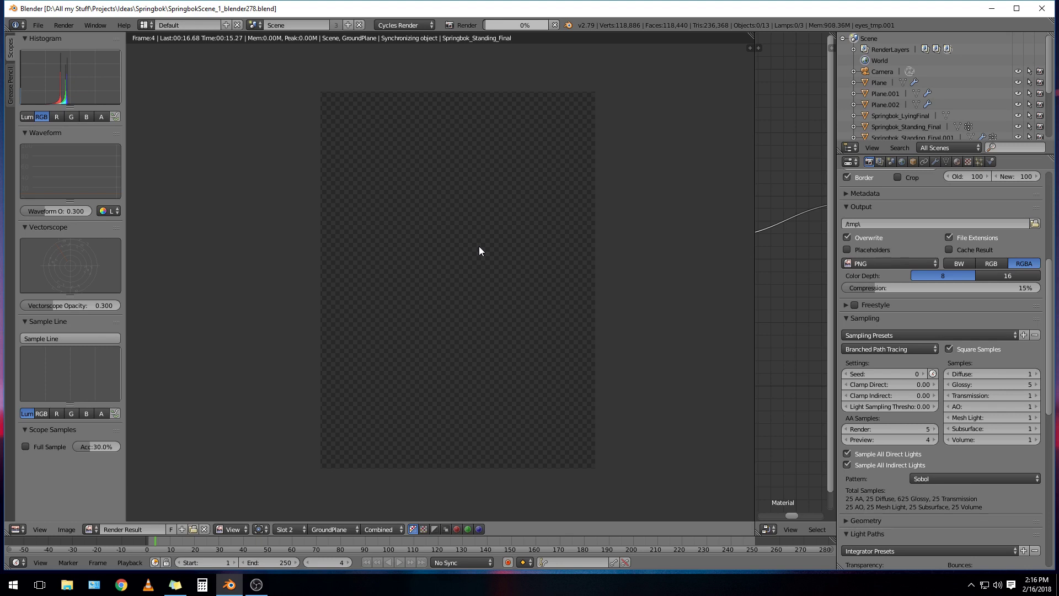
key("Escape")
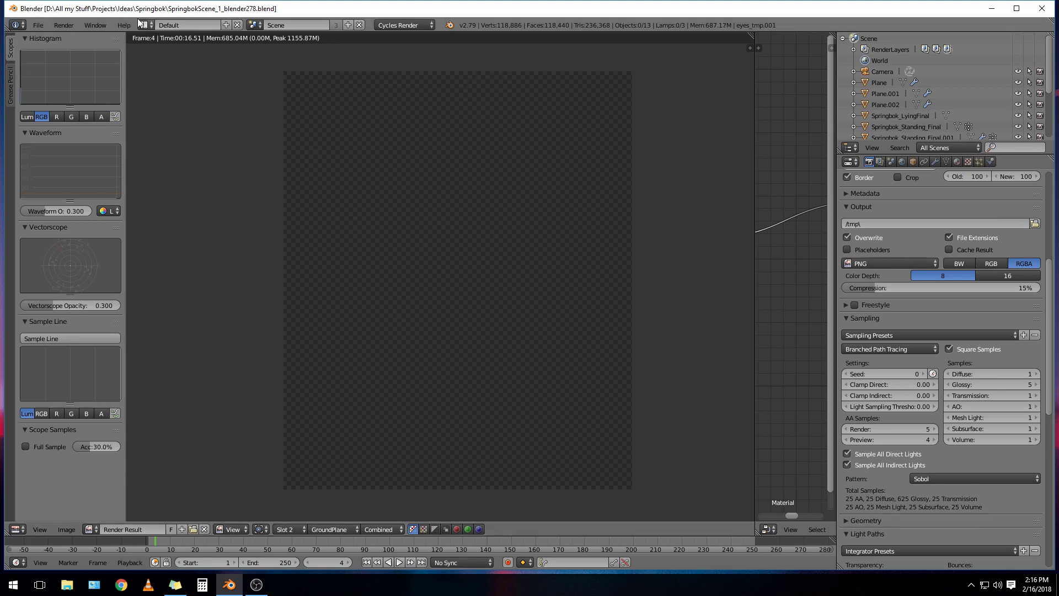
left_click(95, 25)
left_click(145, 92)
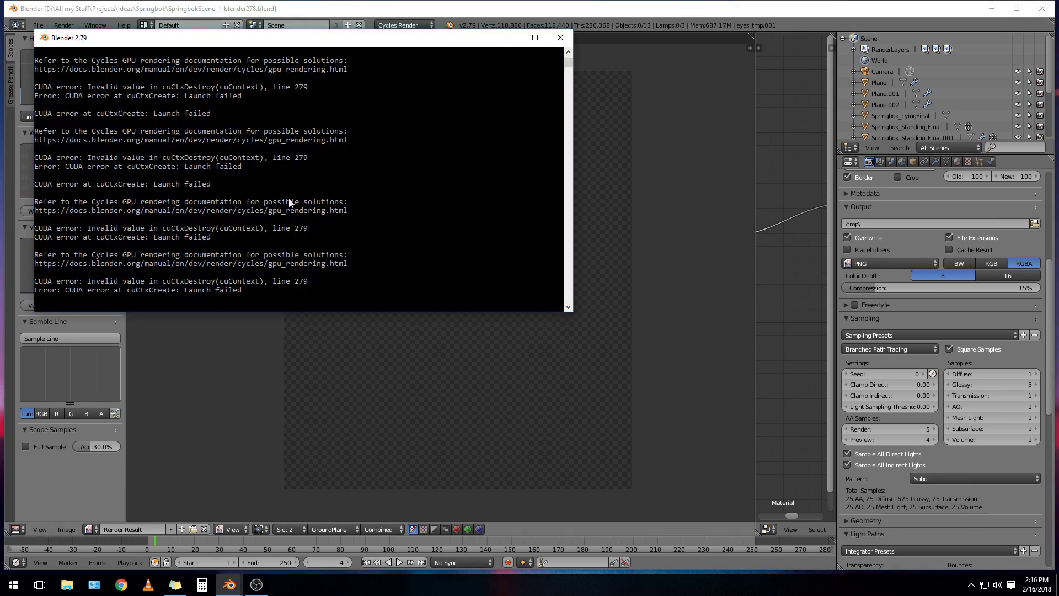
scroll(243, 224, "down", 8)
scroll(214, 211, "up", 3)
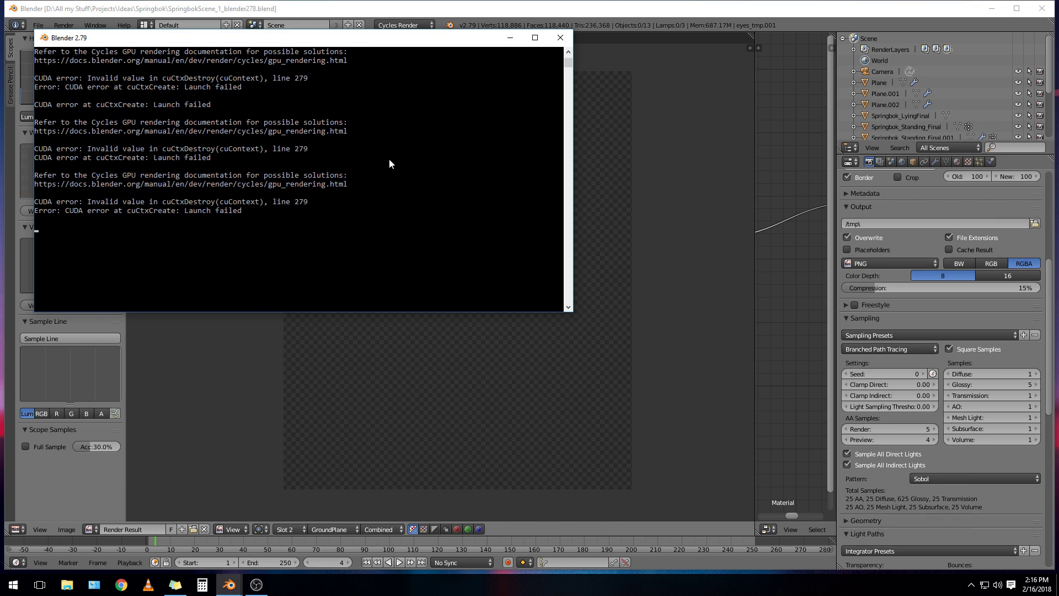
left_click(560, 37)
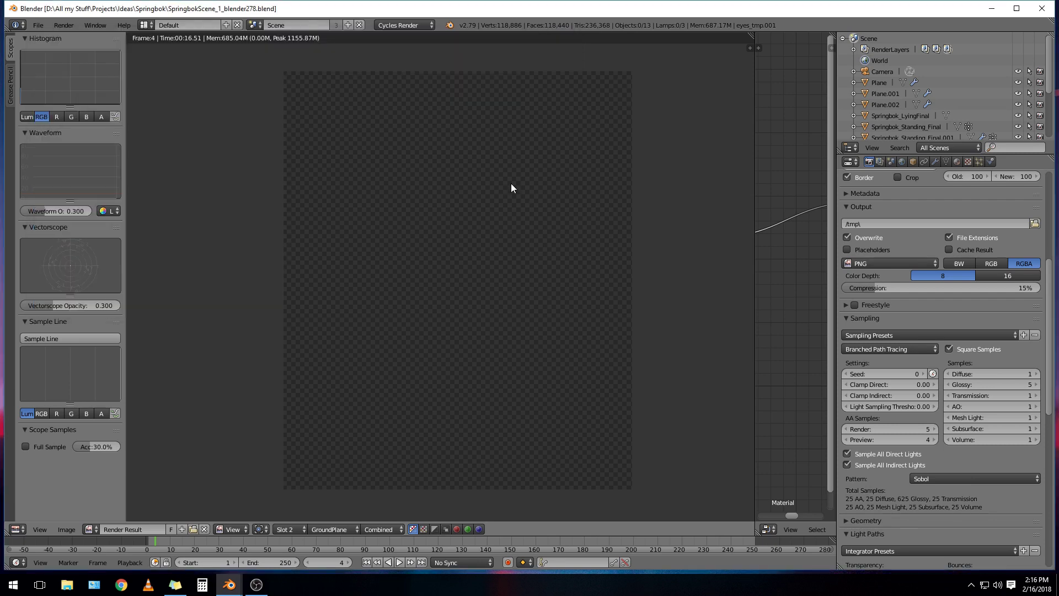
Launch regedit from the Windows Run dialog
key("super+r")
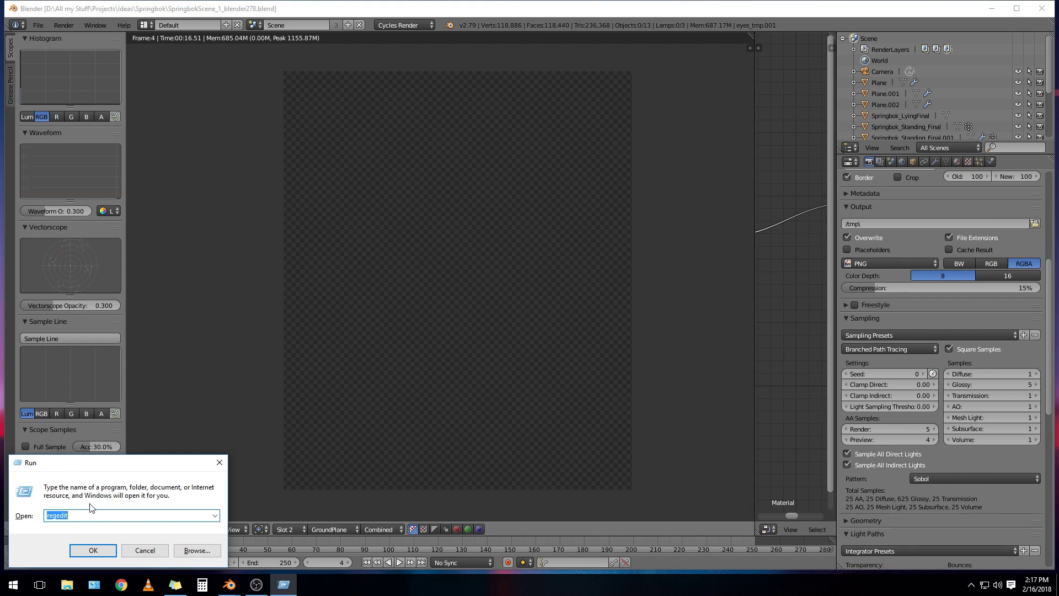
type("regedi")
left_click(97, 549)
Navigate to HKEY_LOCAL_MACHINE\SYSTEM\CurrentControlSet\Control\GraphicsDrivers
left_click(65, 117)
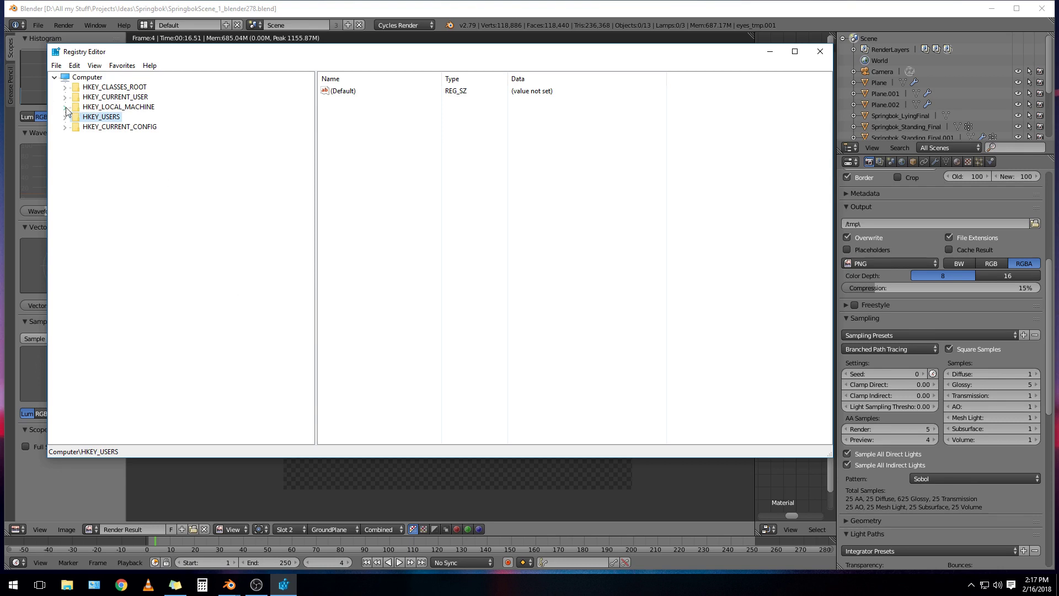
left_click(101, 107)
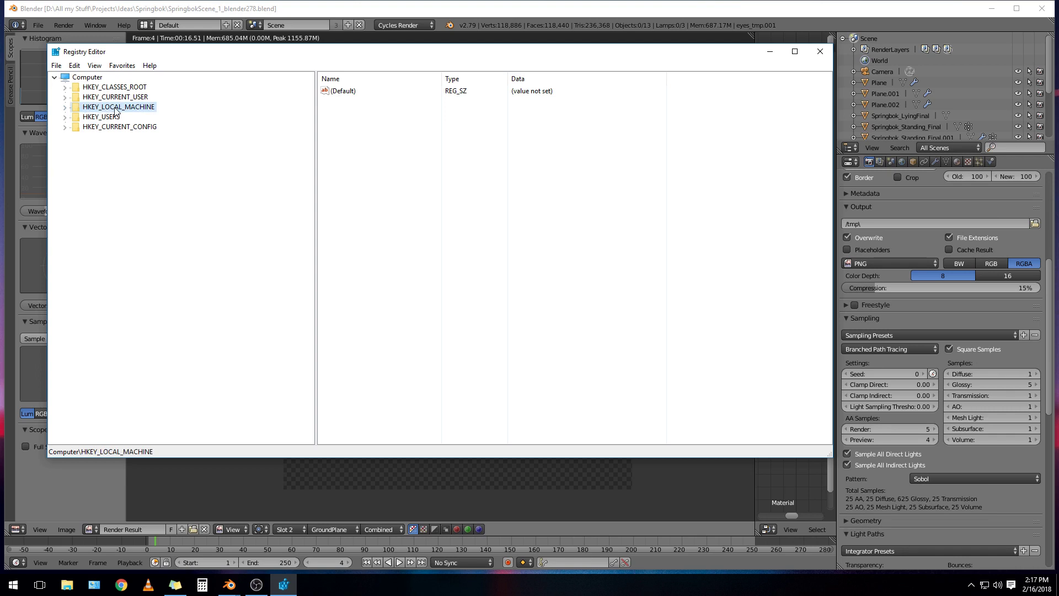
double_click(115, 108)
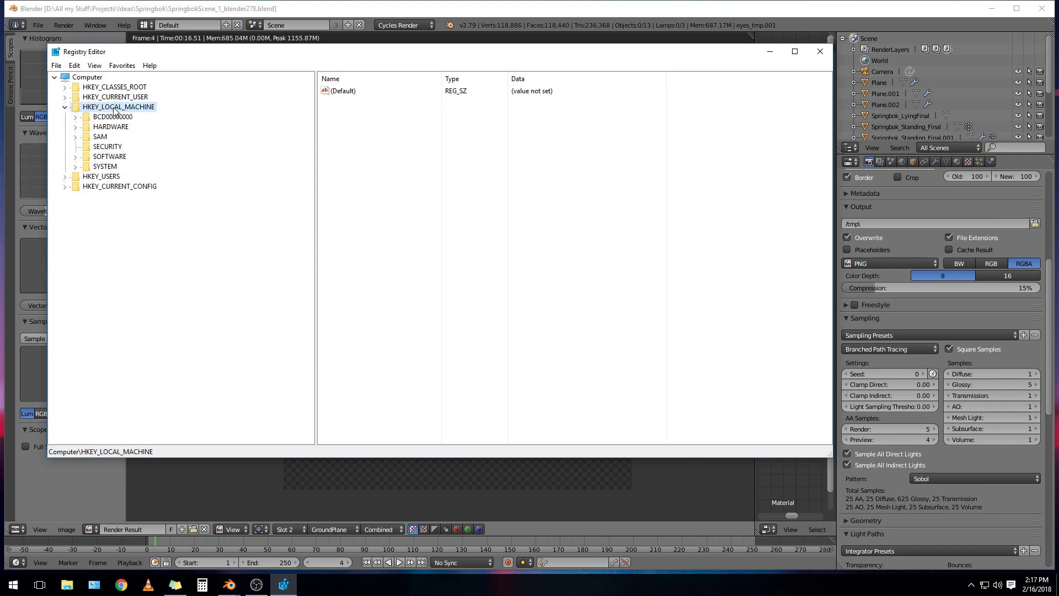
double_click(111, 167)
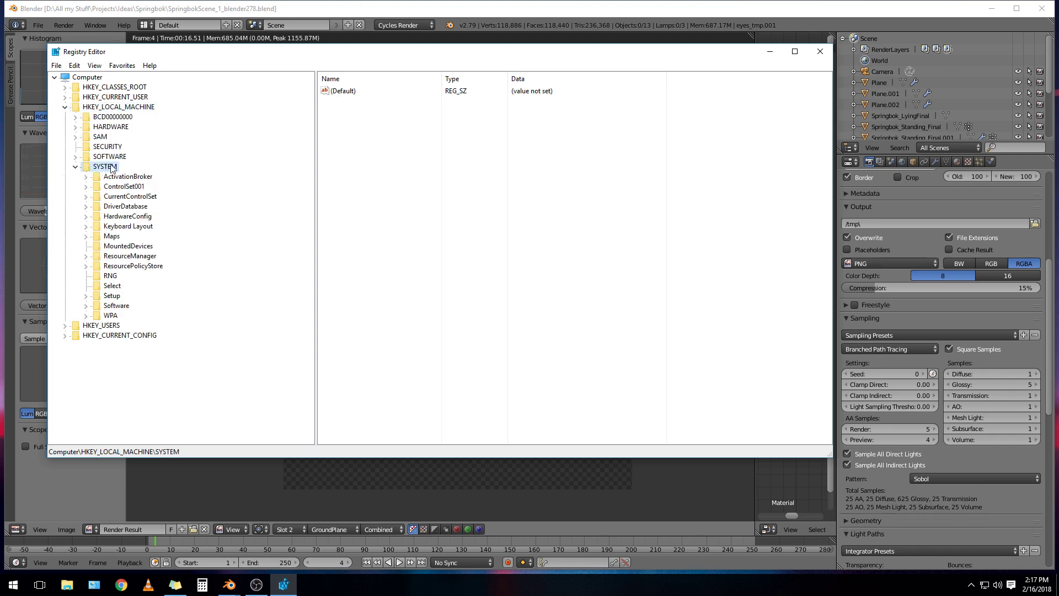
double_click(128, 197)
left_click(126, 207)
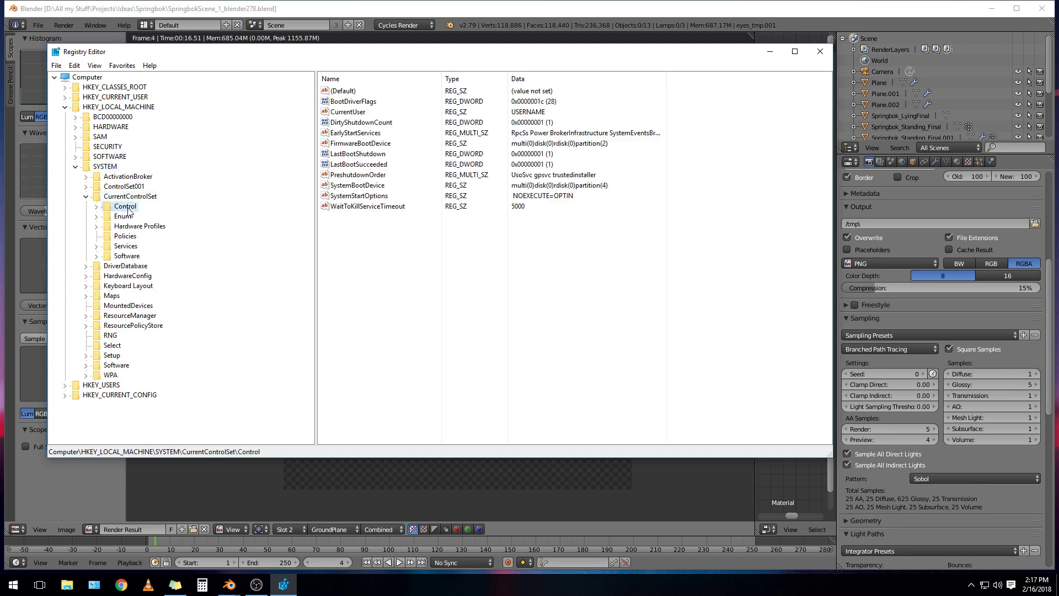
double_click(126, 208)
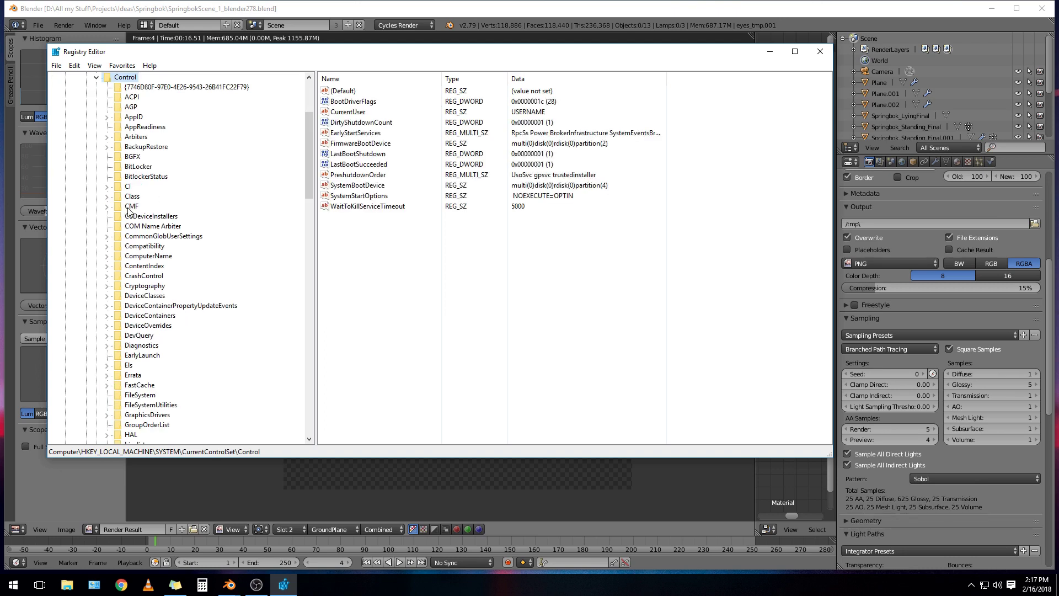
left_click(135, 416)
double_click(141, 415)
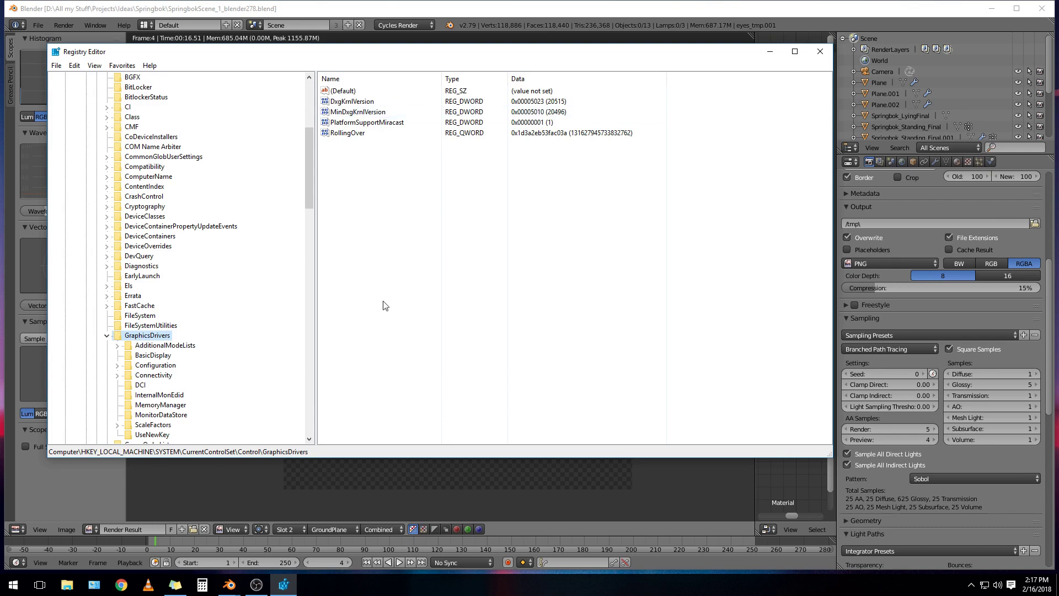
Create a new DWORD (32-bit) value named TdrDelay in GraphicsDrivers
right_click(396, 199)
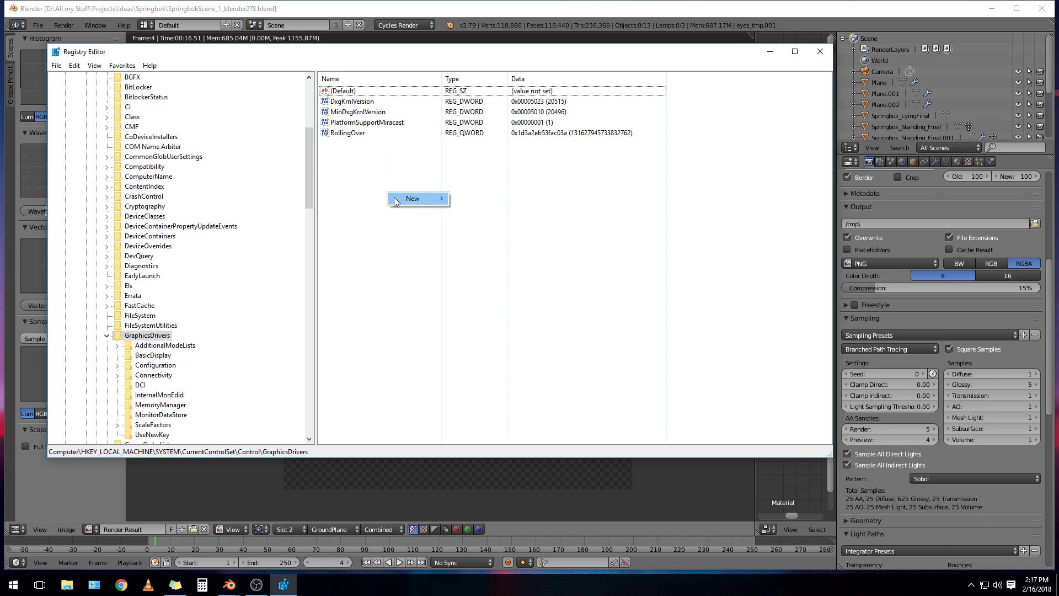
mouse_move(410, 200)
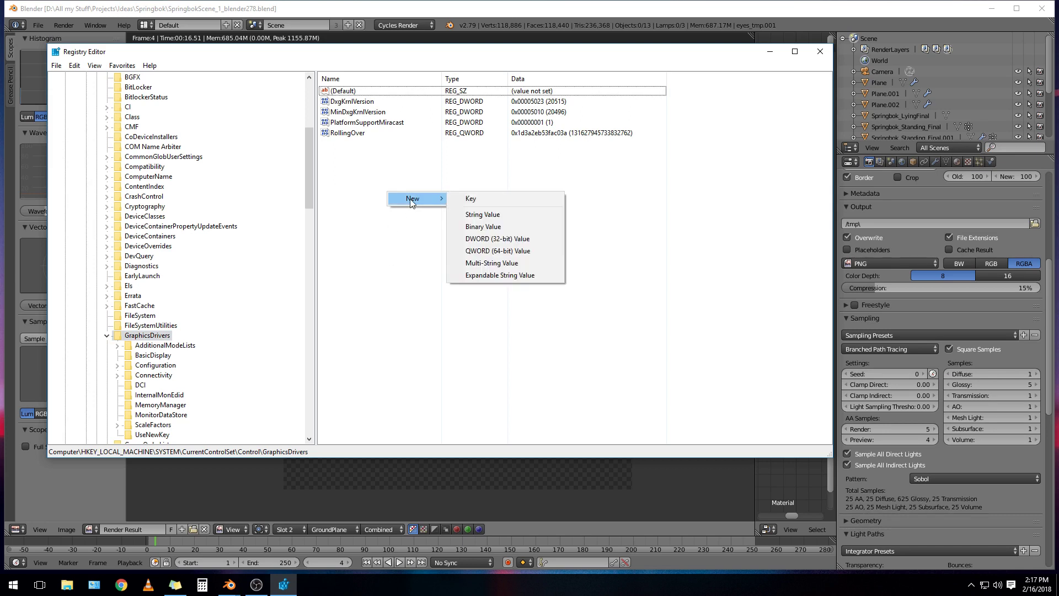
left_click(506, 241)
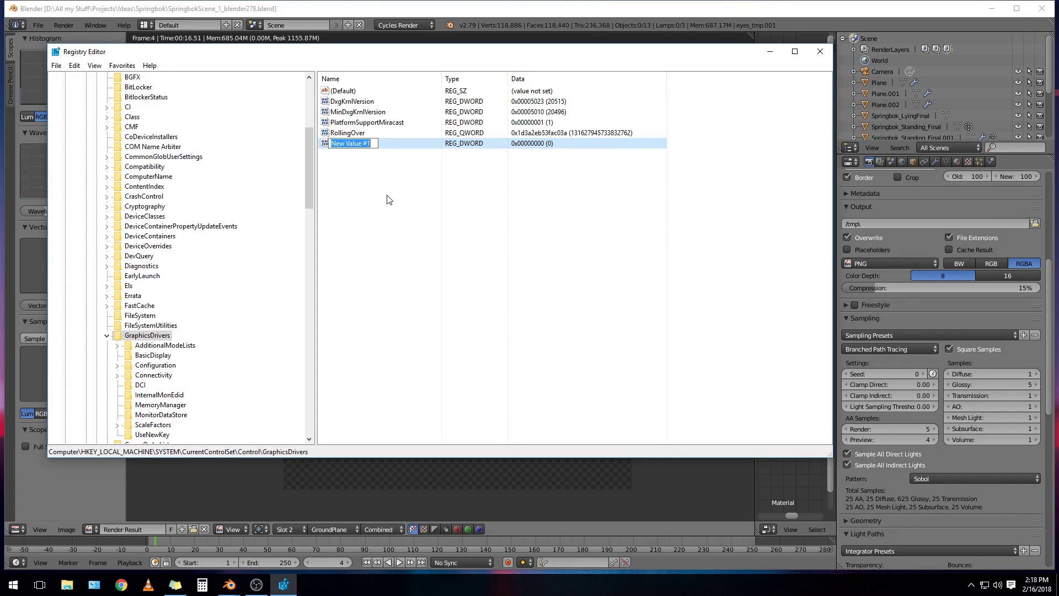
type("TdrDelay")
key("Return")
Modify TdrDelay, switching the base to Decimal and entering 60
right_click(338, 145)
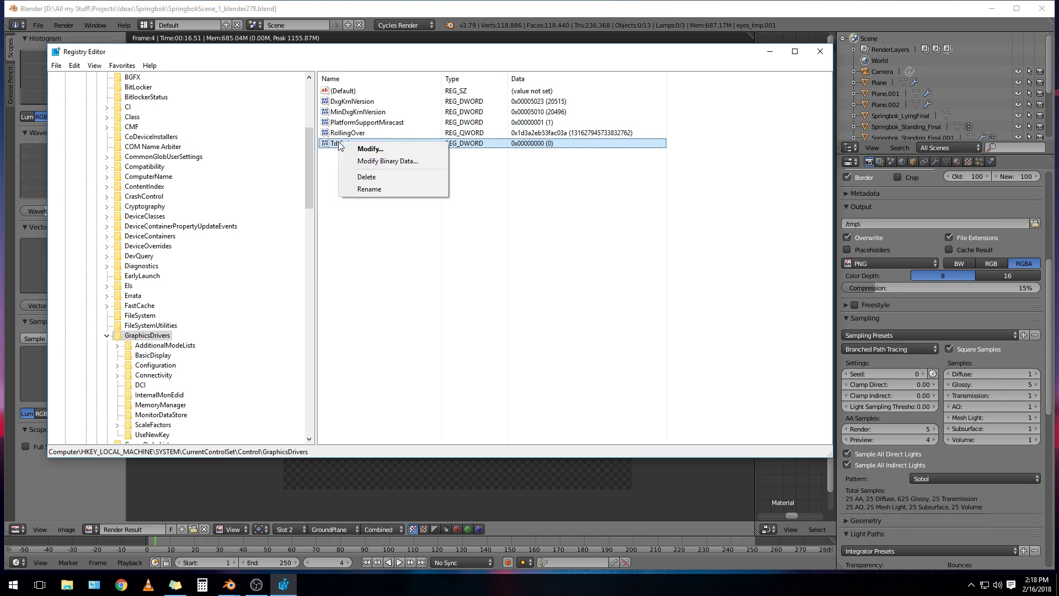
left_click(368, 150)
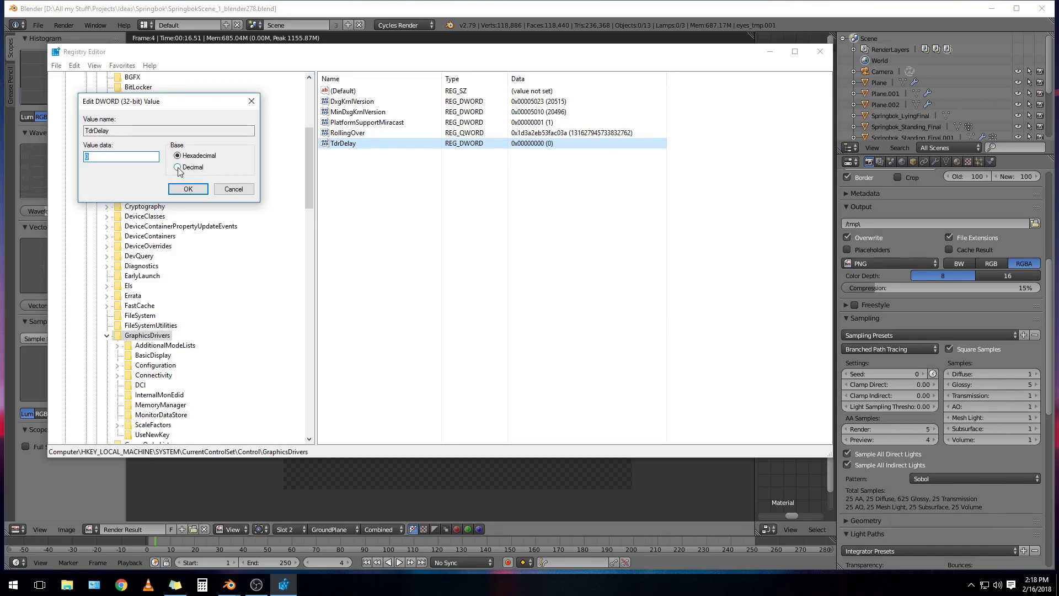
left_click(178, 168)
left_click(111, 157)
double_click(105, 155)
type("60")
Re-enter the data as 60, check the hex conversion, and confirm decimal 60
double_click(94, 157)
type("12")
key("ctrl+a")
type("60")
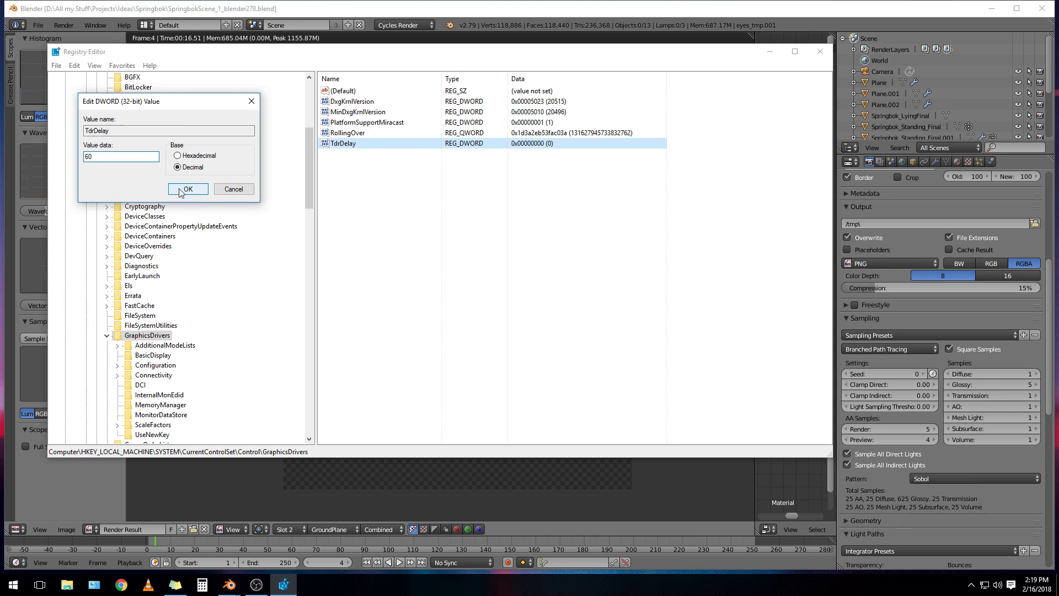
left_click(178, 156)
key("shift+Left")
key("shift+Left")
left_click(178, 167)
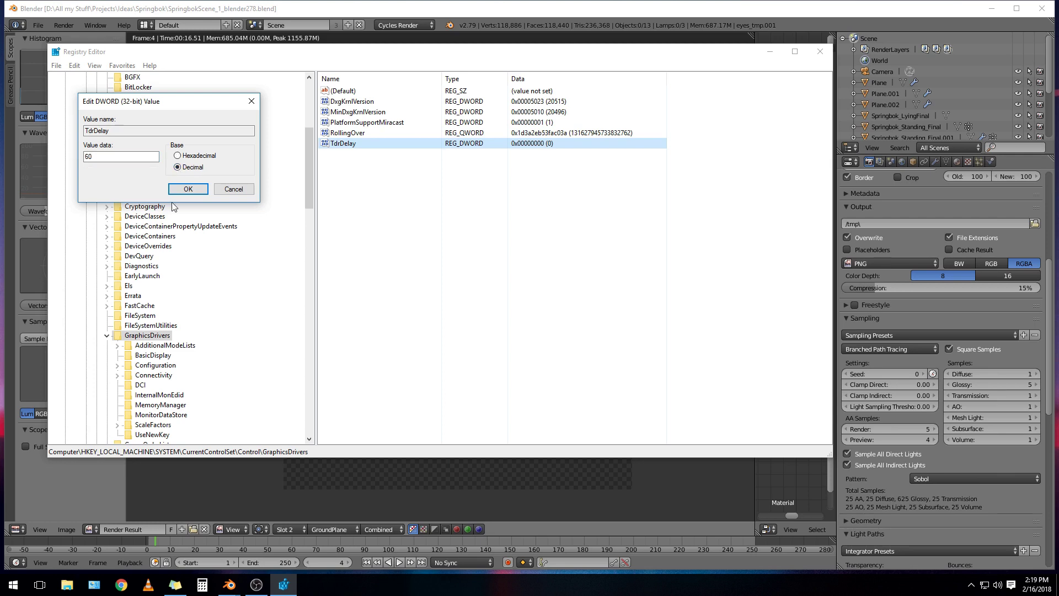
left_click(191, 190)
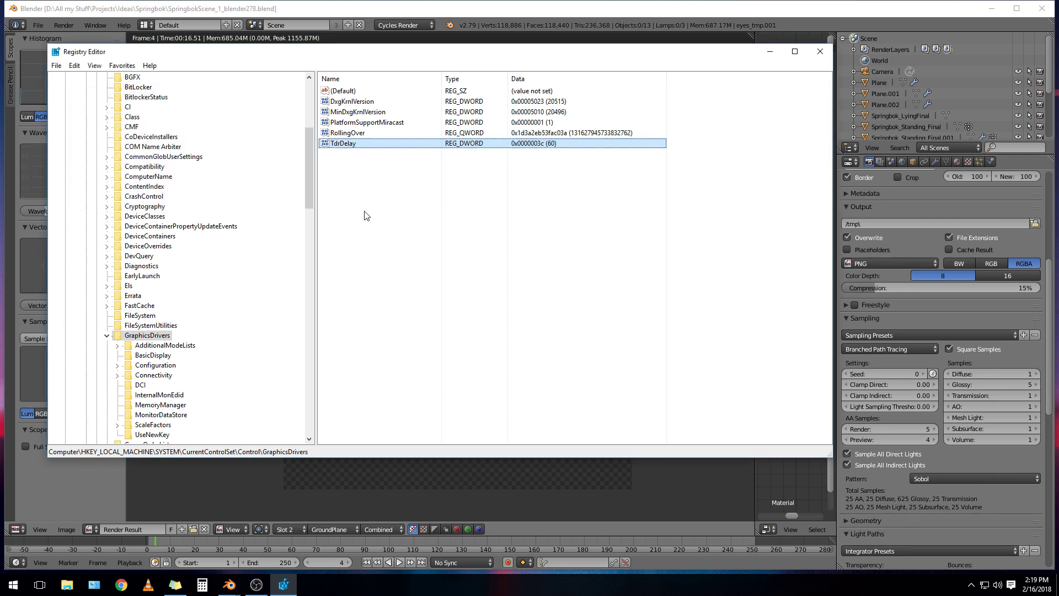
Create another DWORD (32-bit) value and name it TdrDdiDelay
right_click(364, 176)
mouse_move(385, 180)
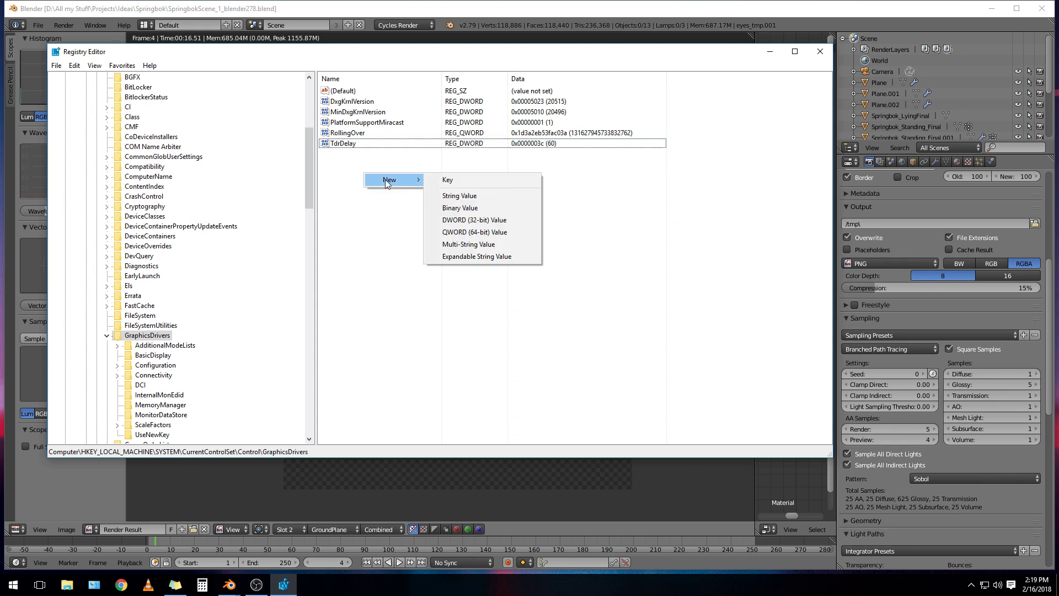
left_click(470, 220)
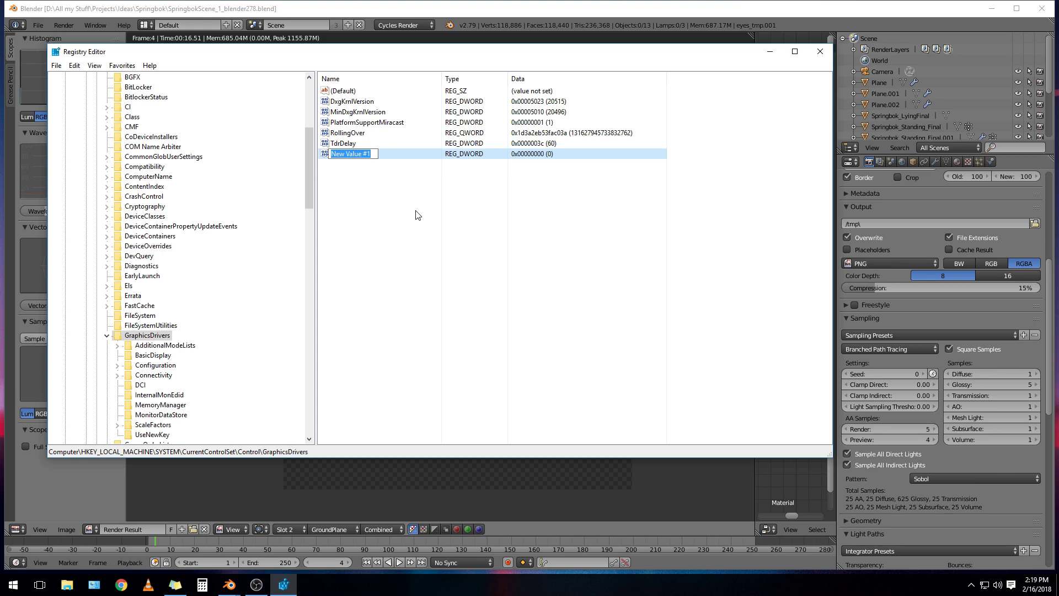
type("TdrDdiDelay")
Commit the TdrDdiDelay name and set its data to decimal 60
key("Return")
right_click(349, 154)
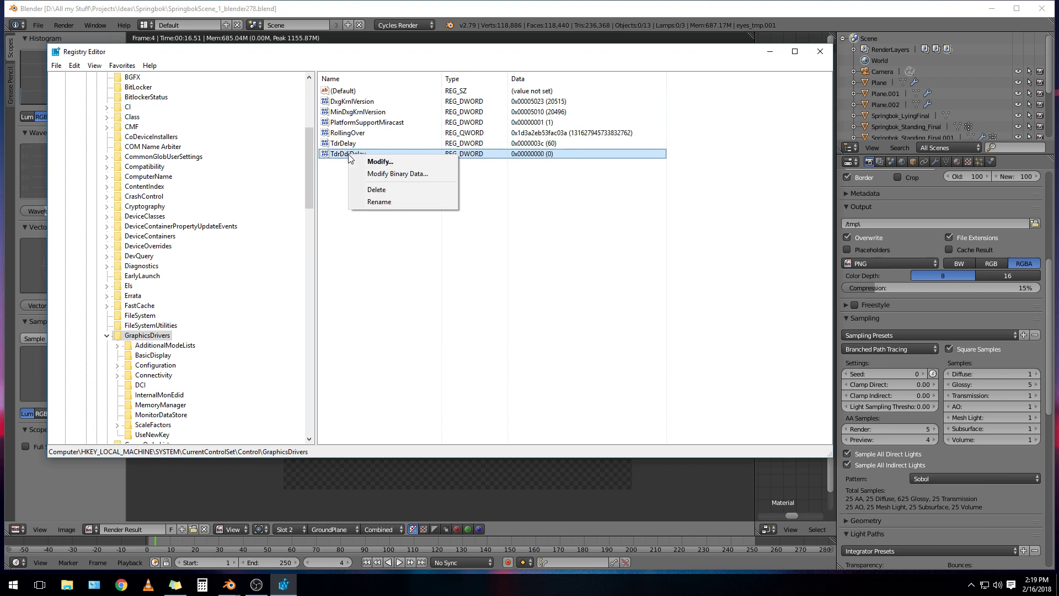
left_click(385, 163)
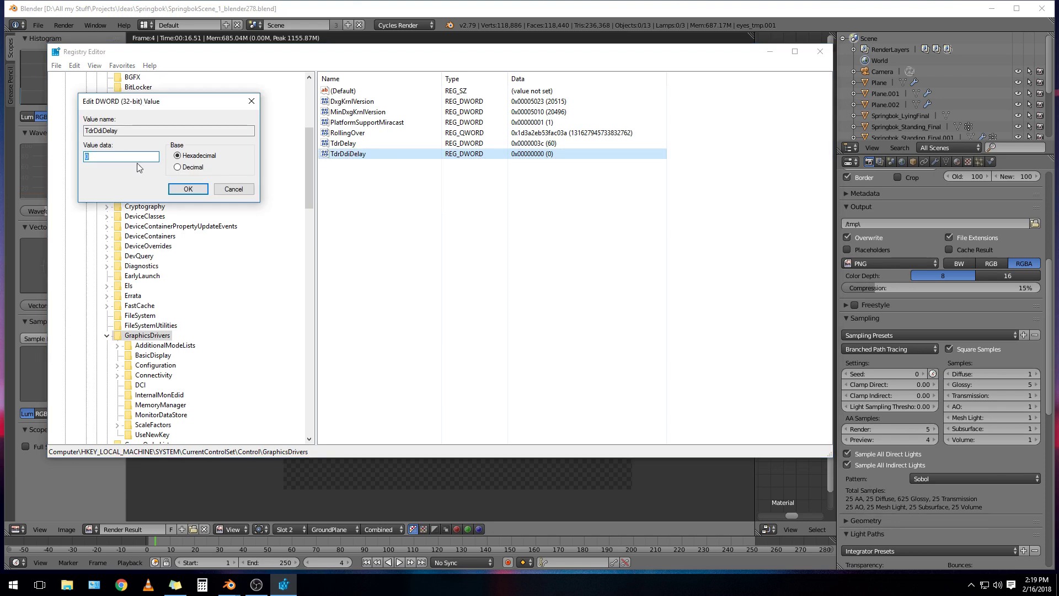
type("6")
left_click(177, 167)
double_click(102, 158)
type("60")
left_click(188, 189)
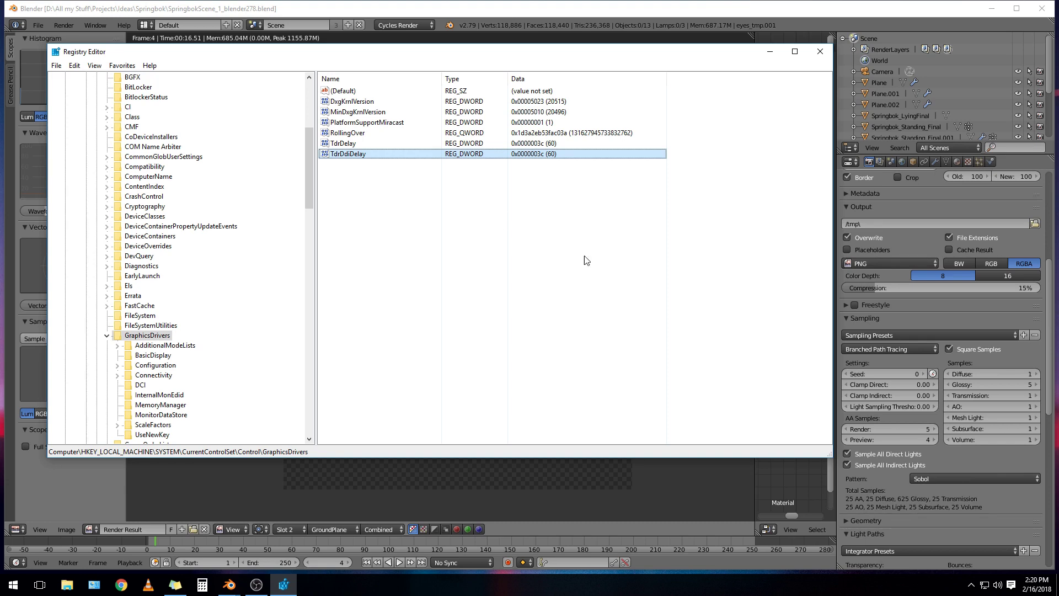
Close Registry Editor to return to Blender
left_click(821, 51)
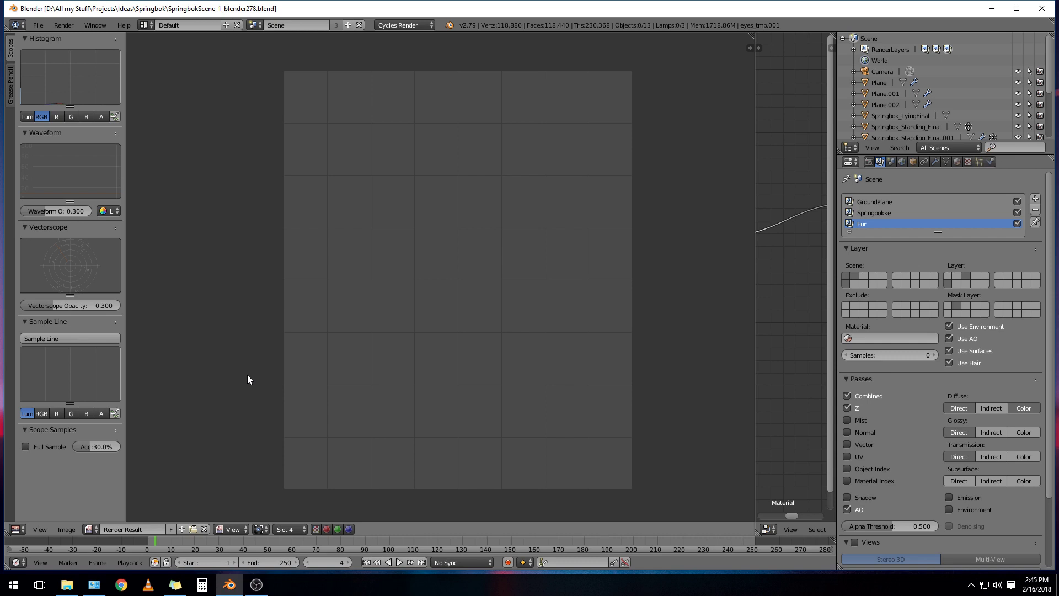
Render frame 4 with F12 and stop it at about 11% progress
key("F12")
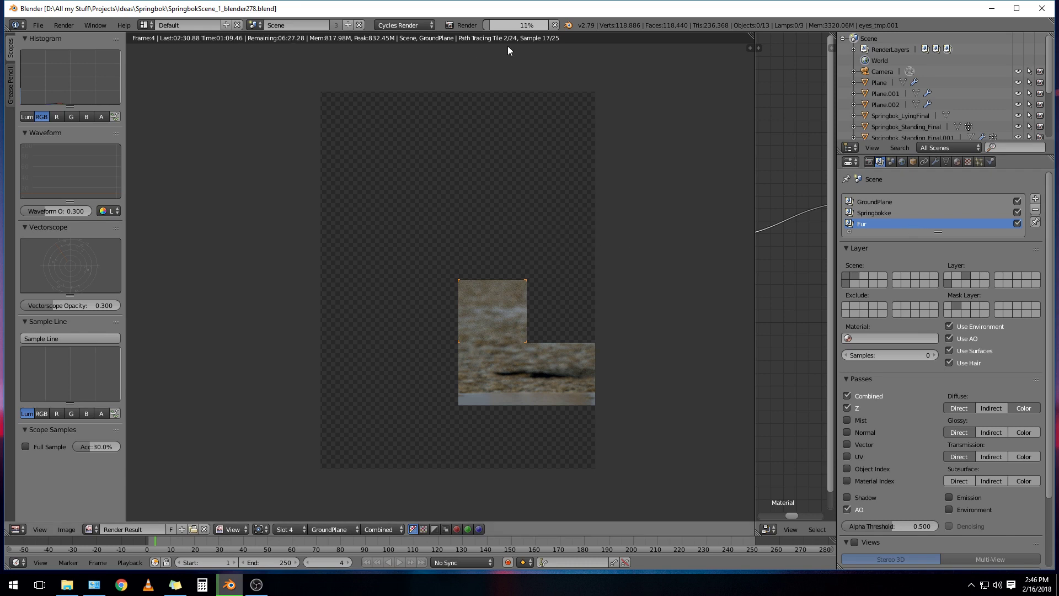
left_click(555, 24)
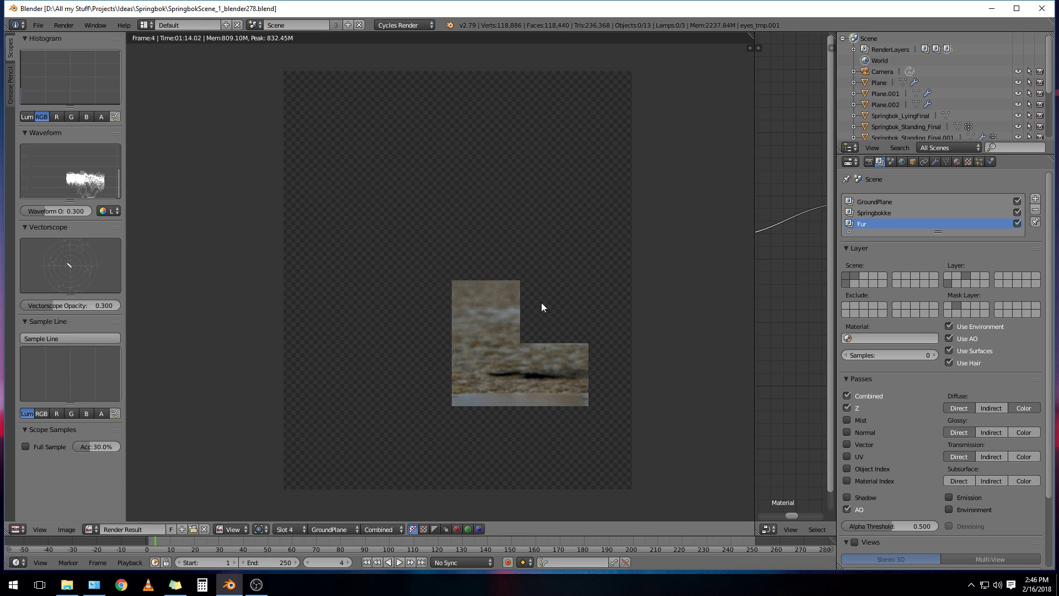
Show the Render tab with output and Branched Path Tracing sampling settings
left_click(871, 163)
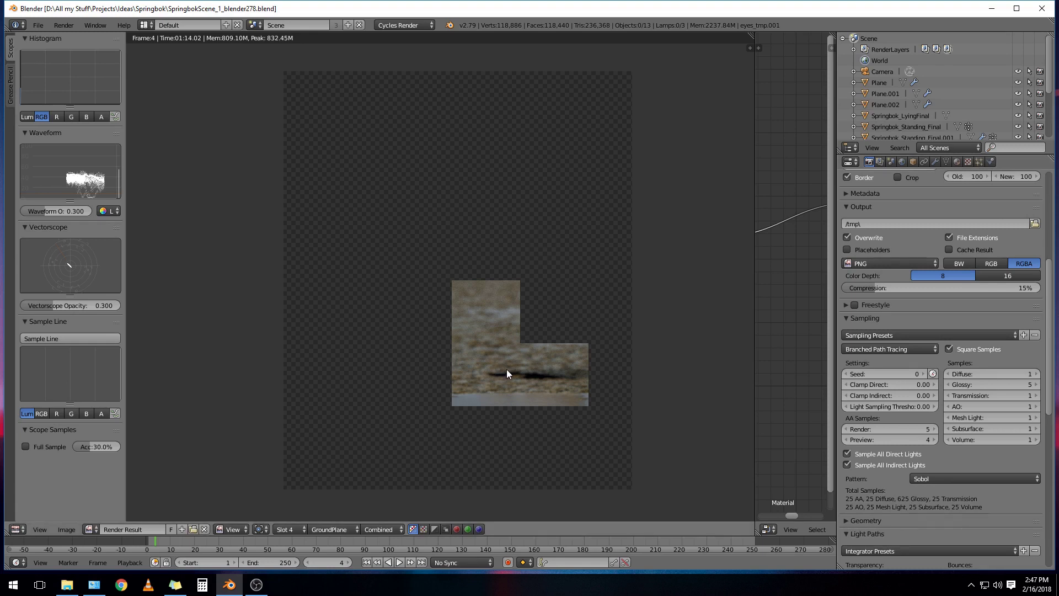
Switch to the Render Layers tab listing GroundPlane, Springbokke and Fur
left_click(880, 161)
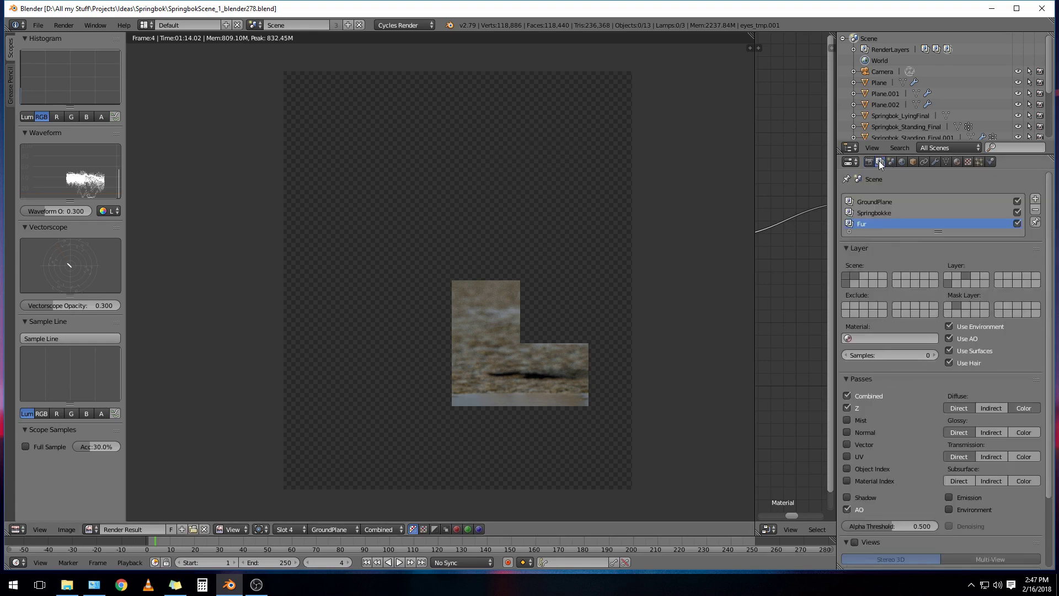